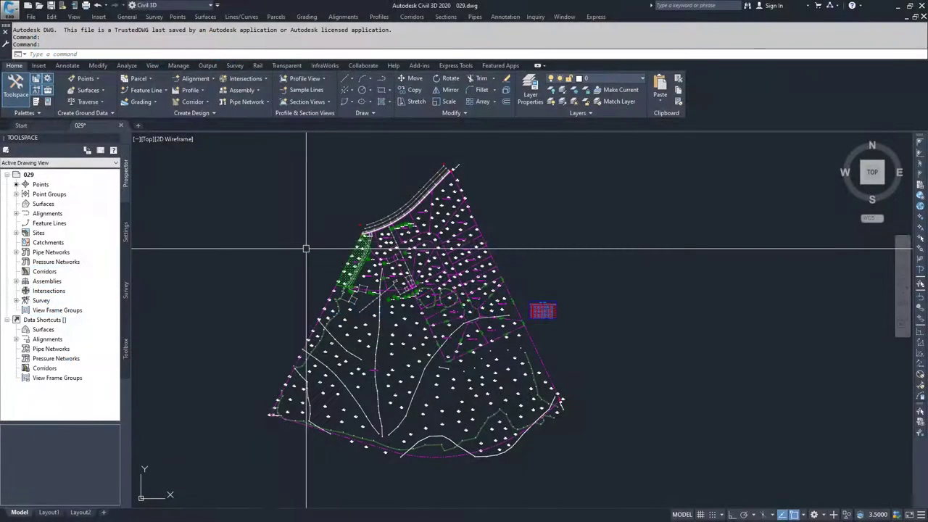
- On the Settings tab, expand Parcel > Label Styles > Area to list Parcel Name, Parcel Number and Standard
click(127, 239)
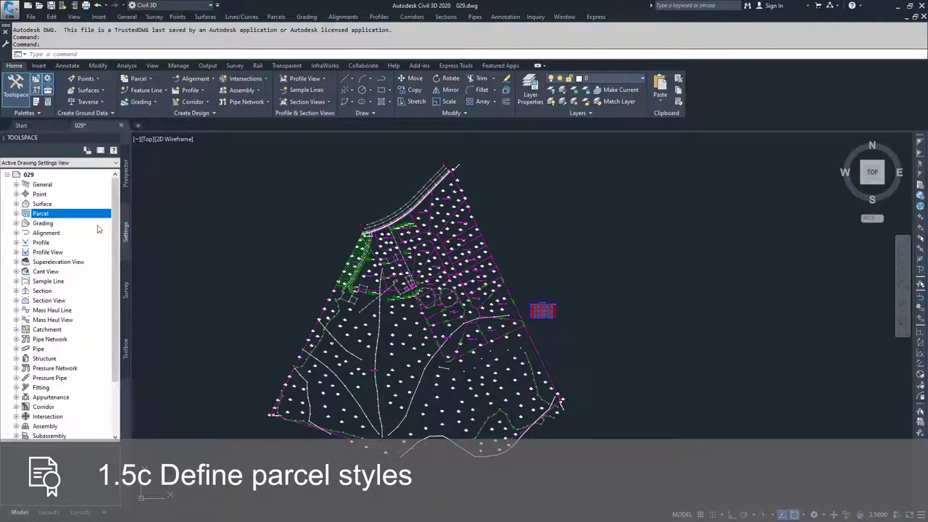
click(16, 213)
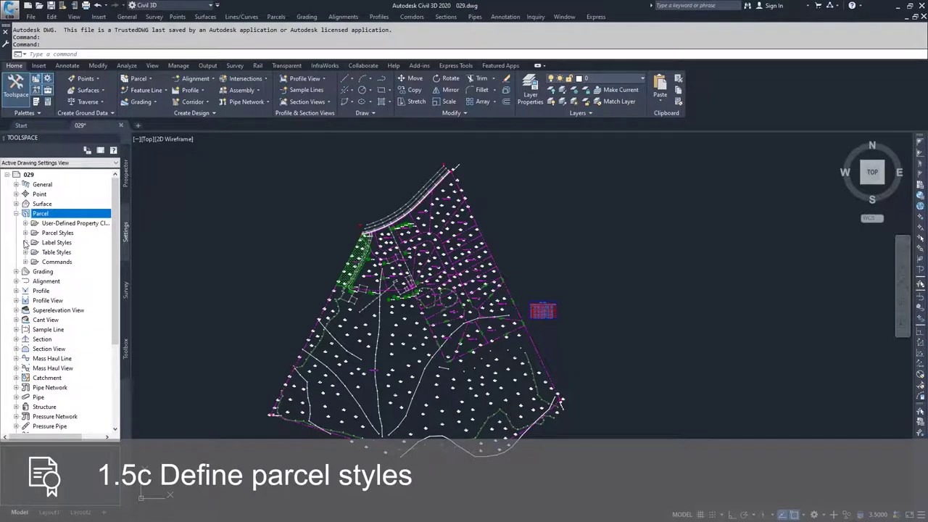
click(26, 243)
click(34, 252)
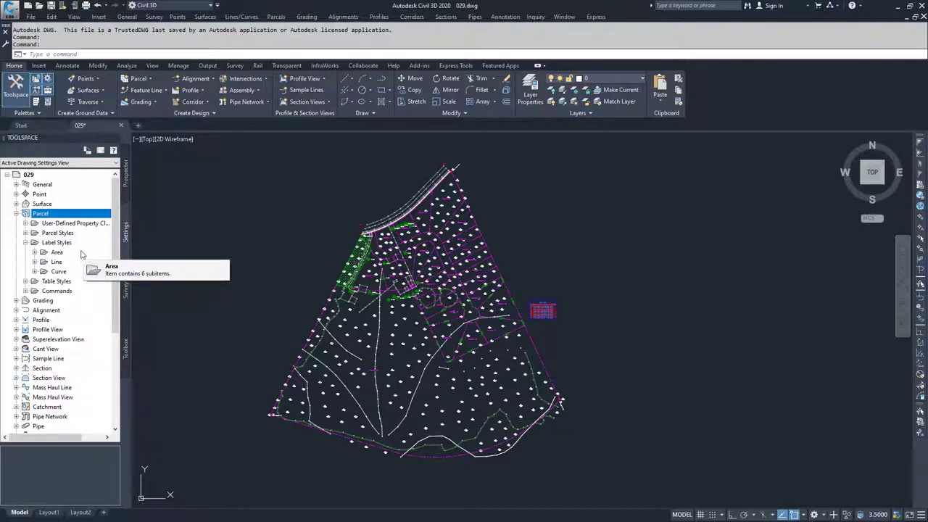
click(34, 252)
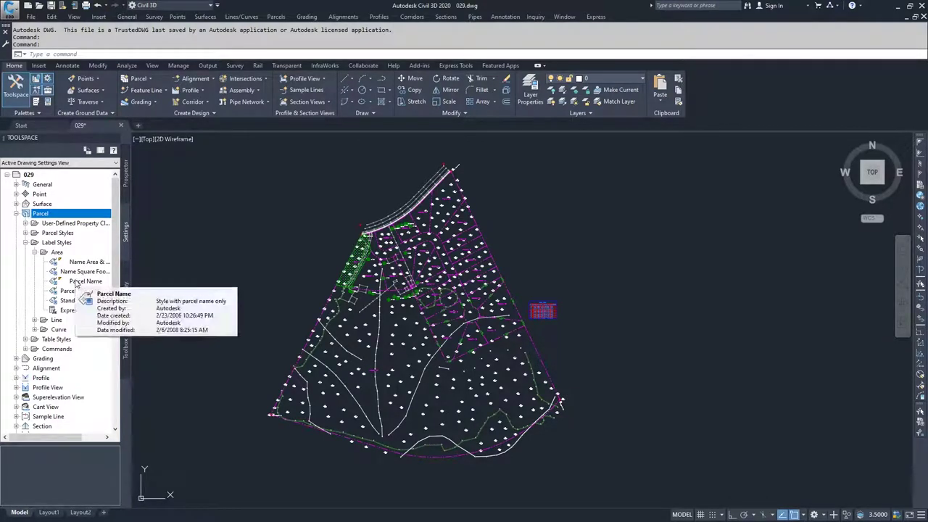
- Browse the Area label styles and their descriptions, closing the context menus without choosing anything
click(77, 282)
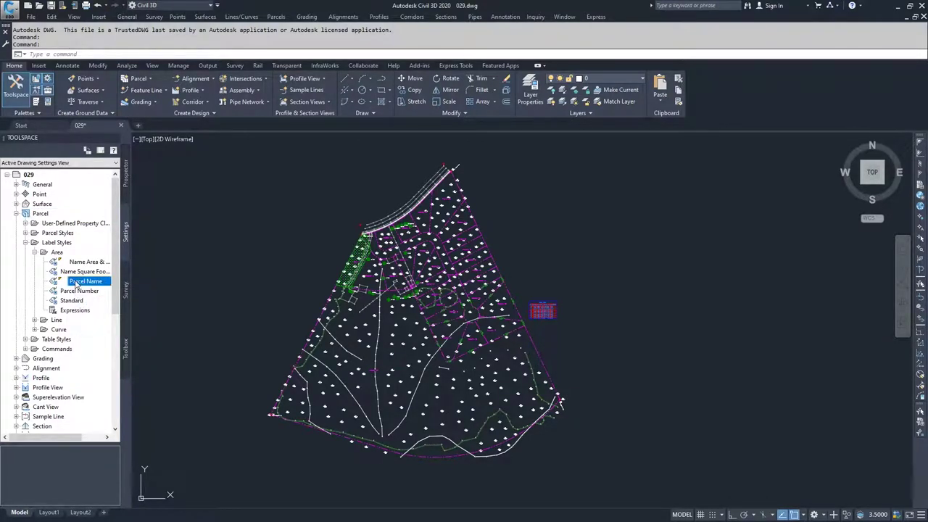
right_click(77, 284)
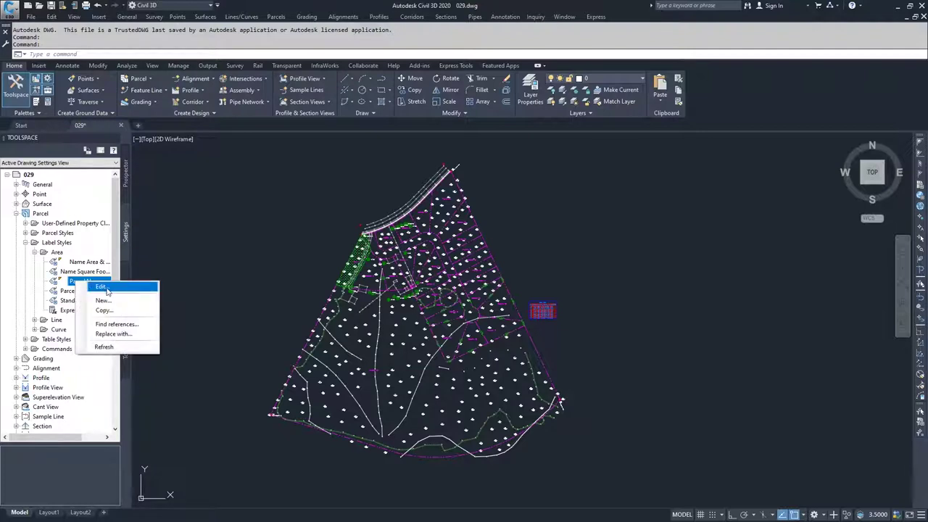
click(41, 282)
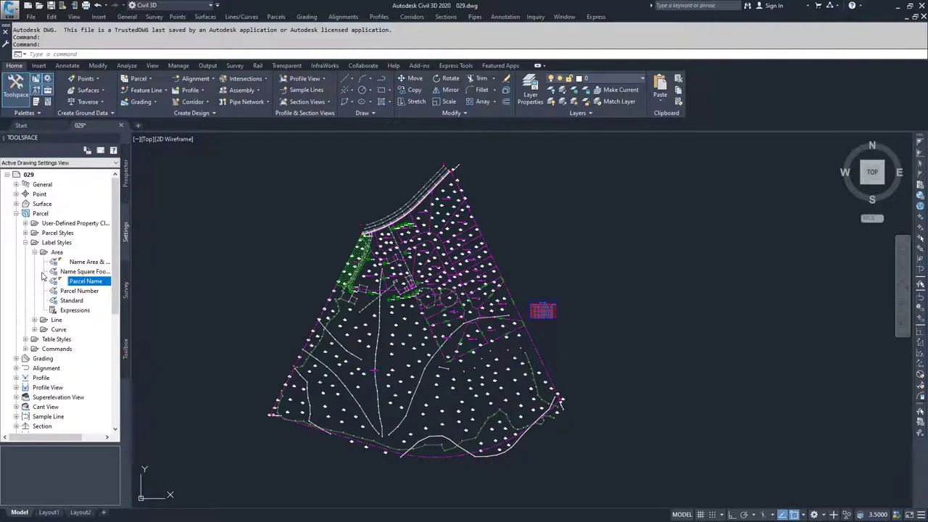
mouse_move(79, 283)
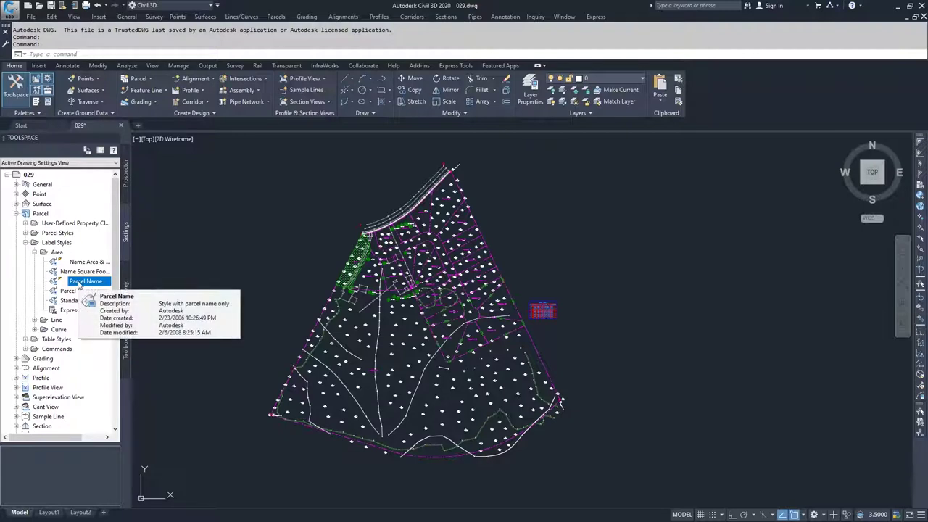
click(56, 252)
right_click(57, 254)
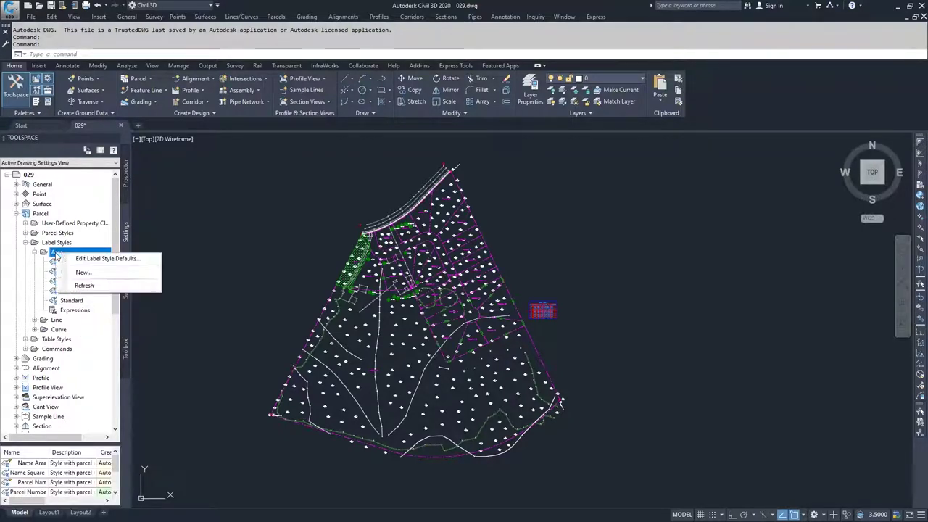
click(36, 288)
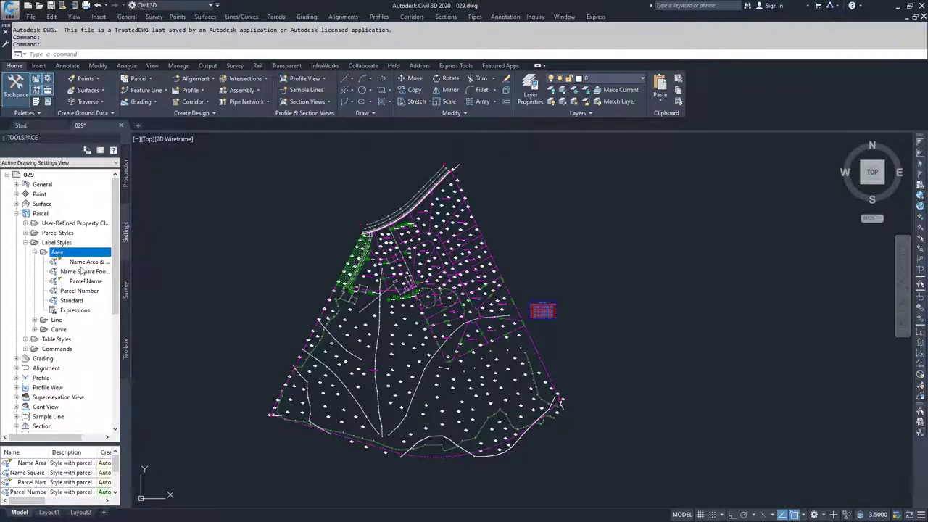
- Select the Parcel Name area label style and bring up its context menu
mouse_move(78, 306)
mouse_move(76, 284)
click(76, 282)
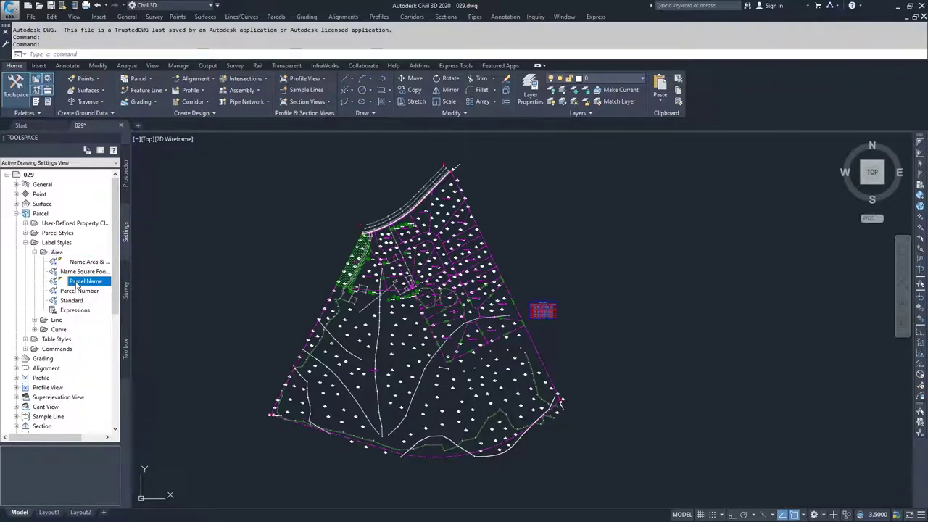
right_click(77, 286)
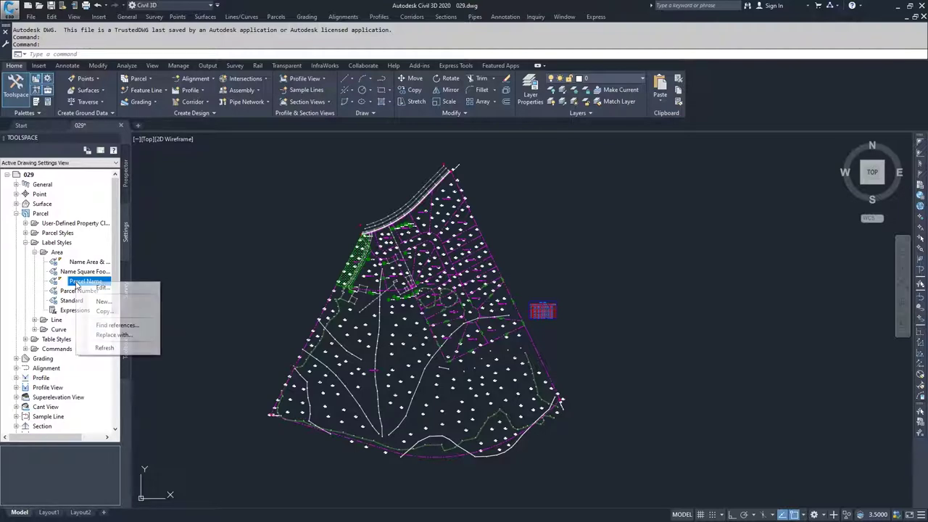
- Copy the Parcel Name style, rename it 'Parcel Name - SQFT - AC - Perimeter' and clear its description
click(101, 311)
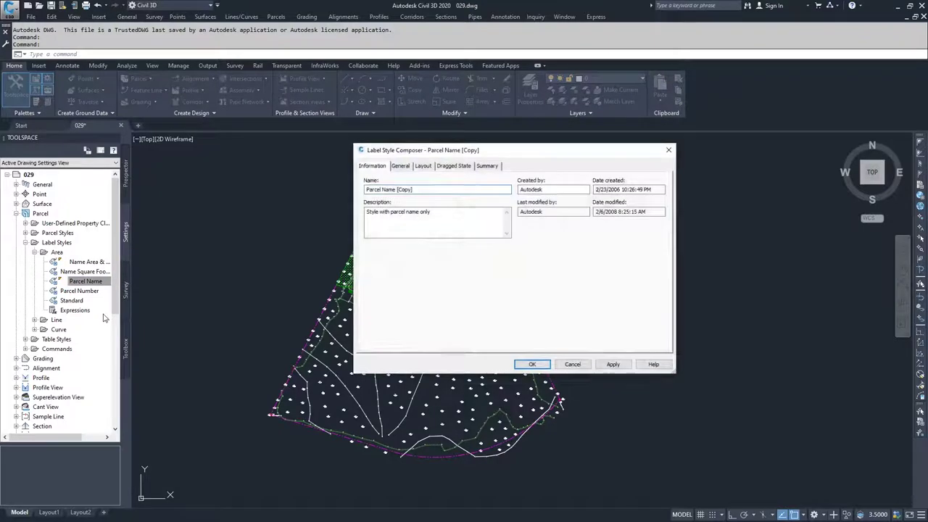
click(418, 189)
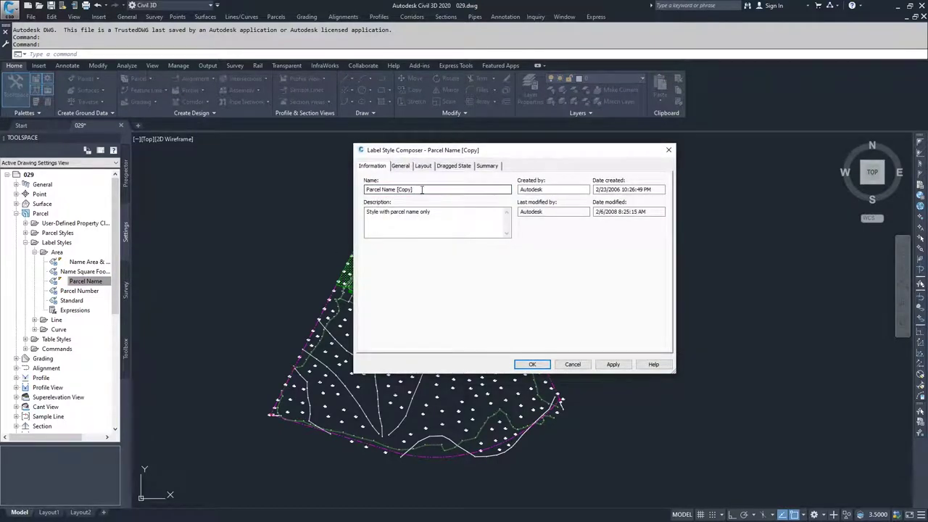
drag(415, 189, 398, 190)
text(- SQFT)
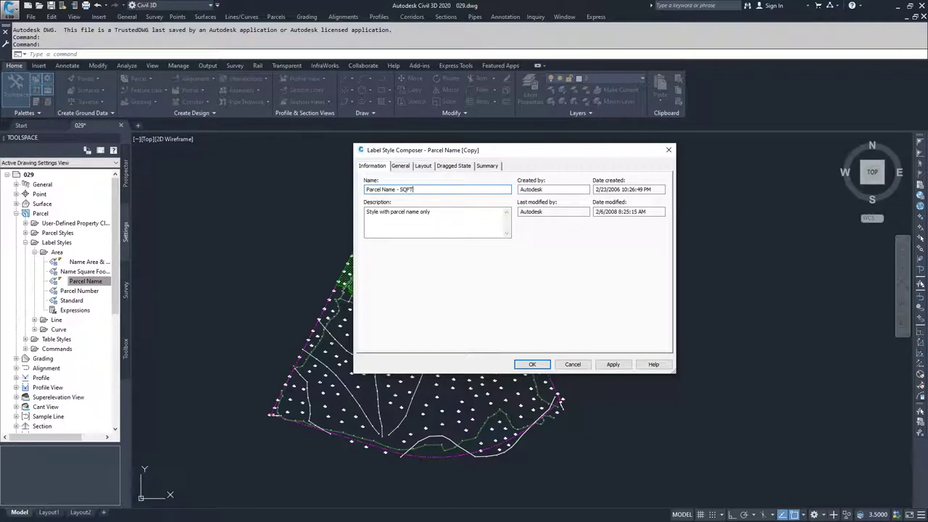
text( - AC - Perimeter)
drag(453, 212, 360, 216)
key(Delete)
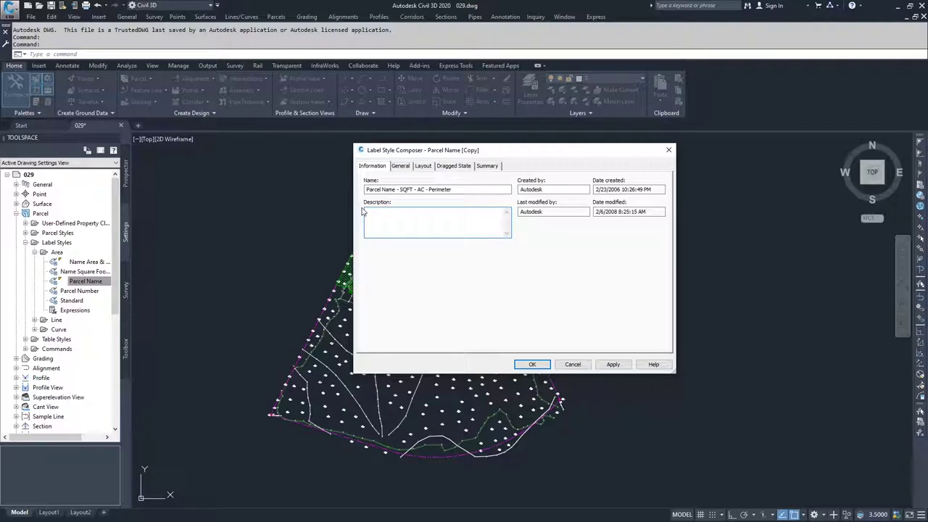
click(401, 166)
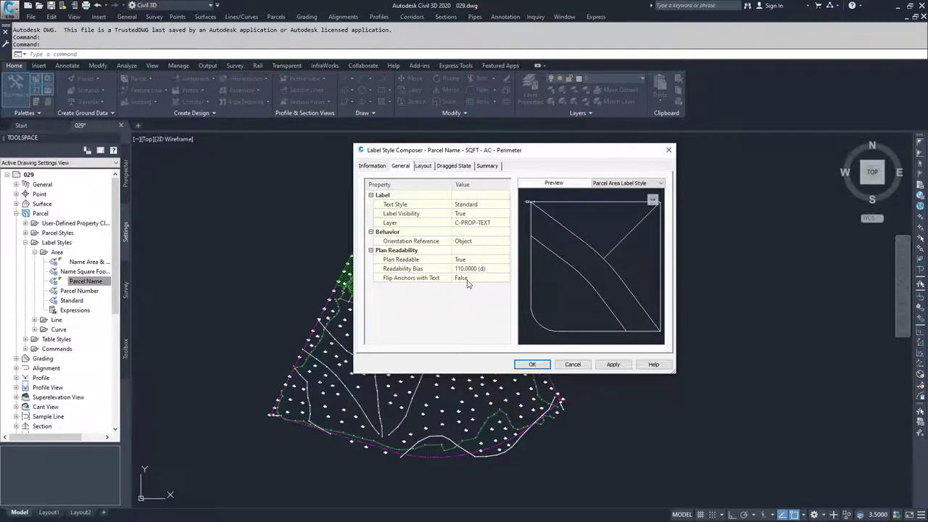
- Check the label layout's component list and select the Parcel Number component's name for editing
click(424, 166)
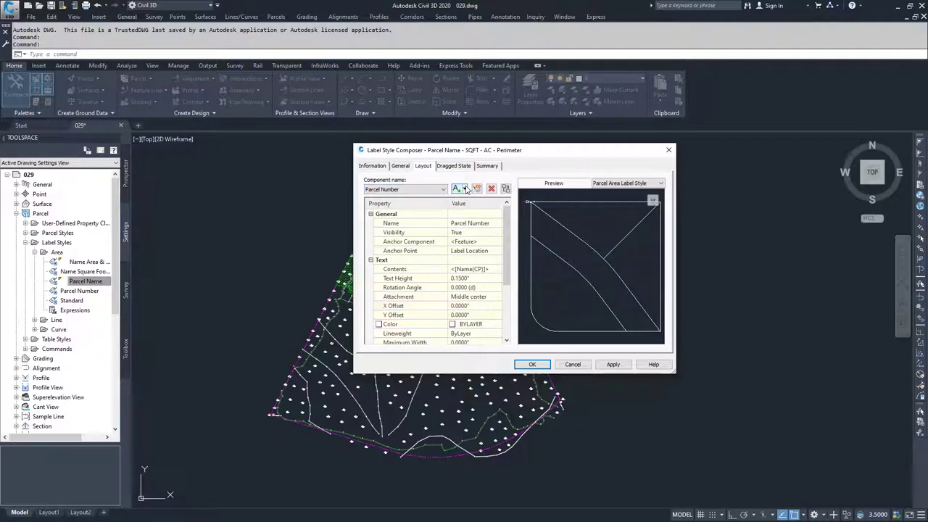
click(466, 189)
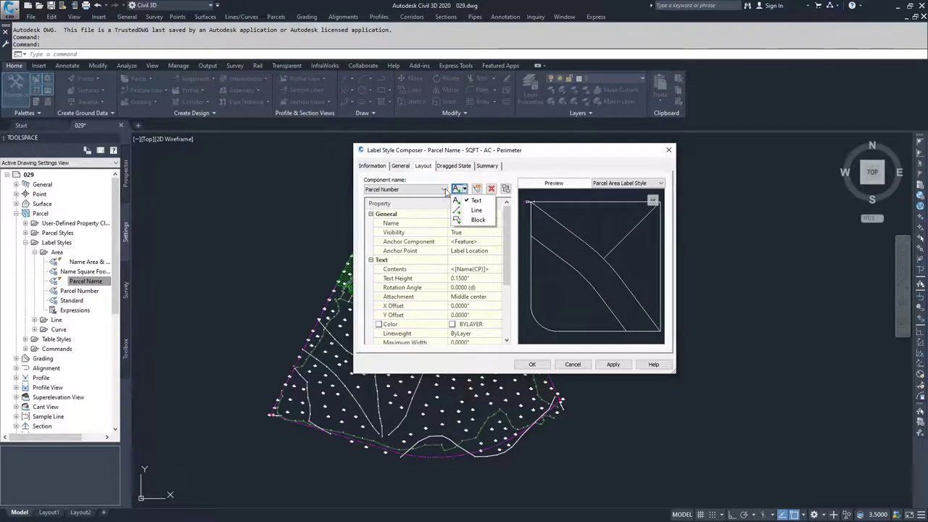
click(444, 189)
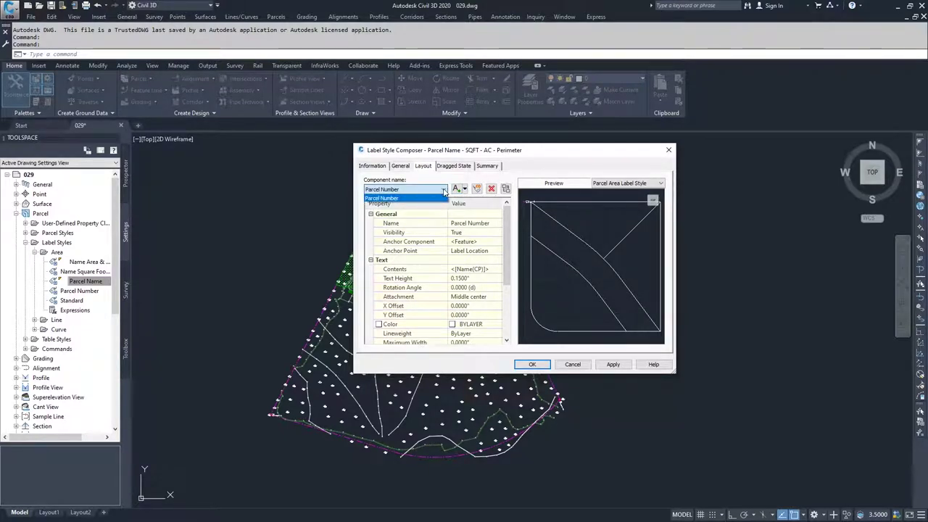
click(464, 227)
click(468, 223)
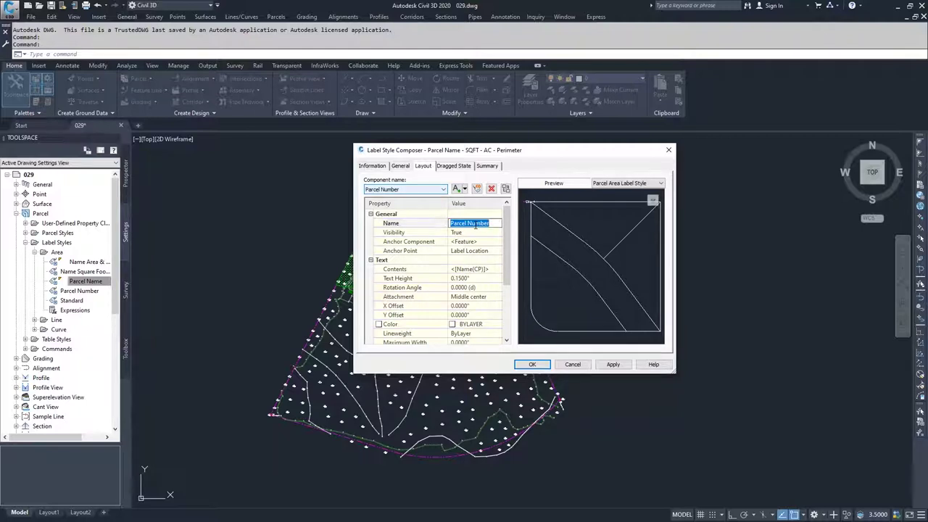
- Rename the text component No-SQFT-AC-PER and anchor it to <Feature> at Label Location
text(No)
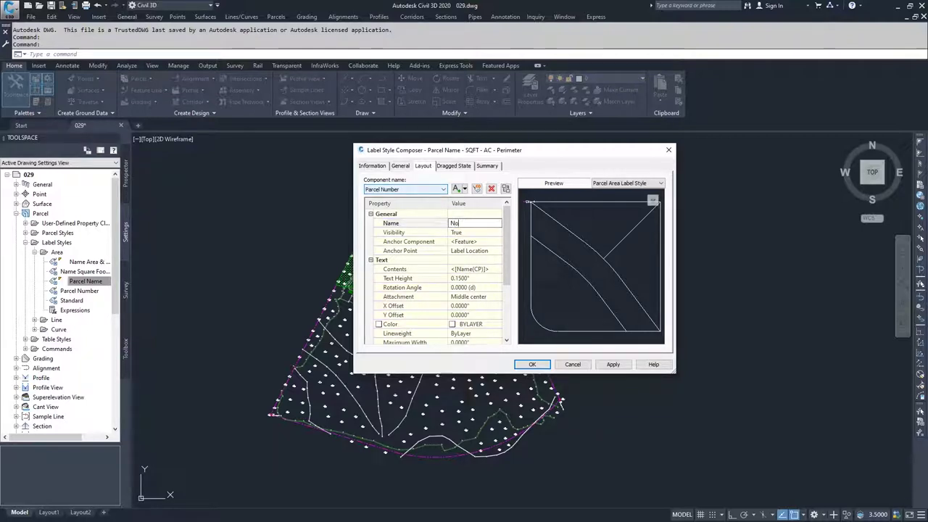
text(-SQFT-AC-PER)
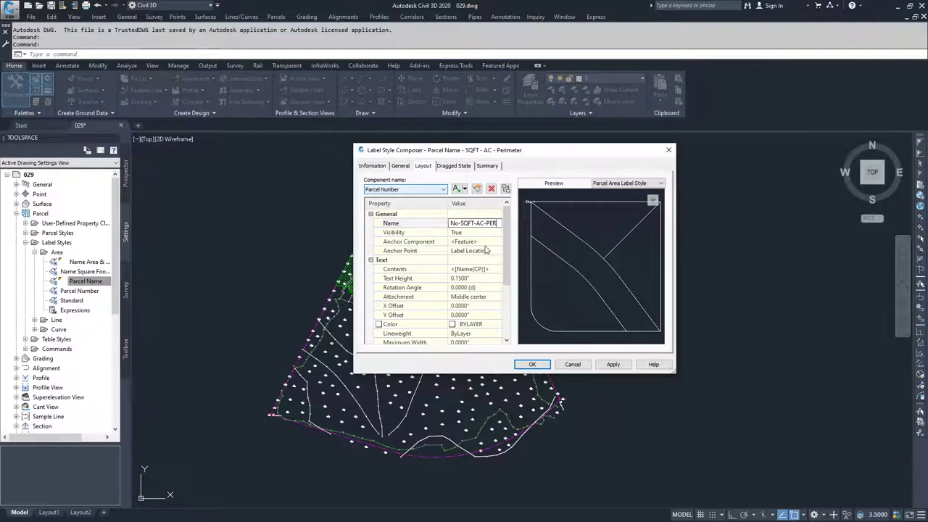
click(482, 243)
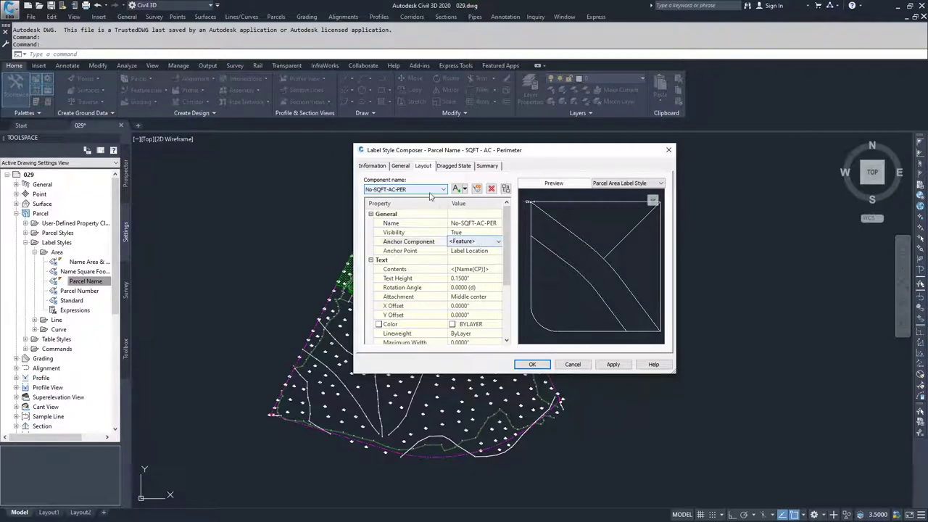
click(489, 242)
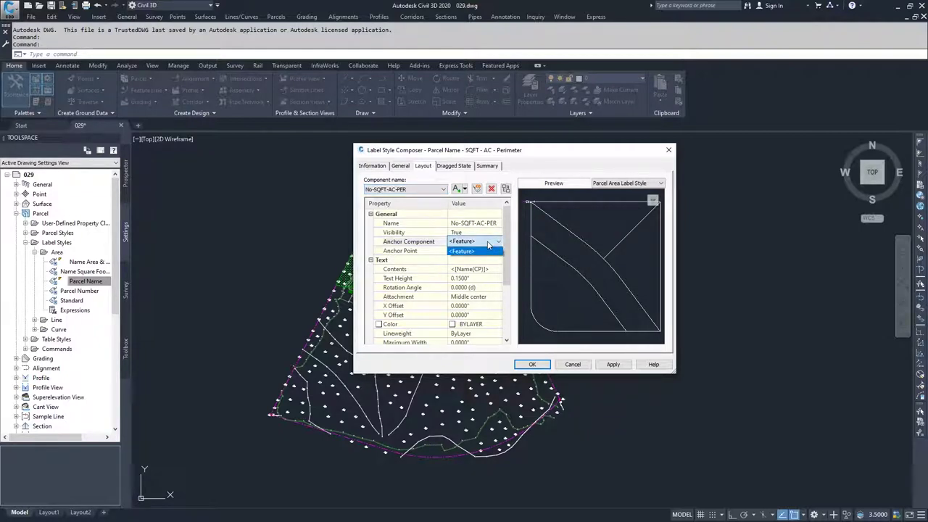
click(450, 250)
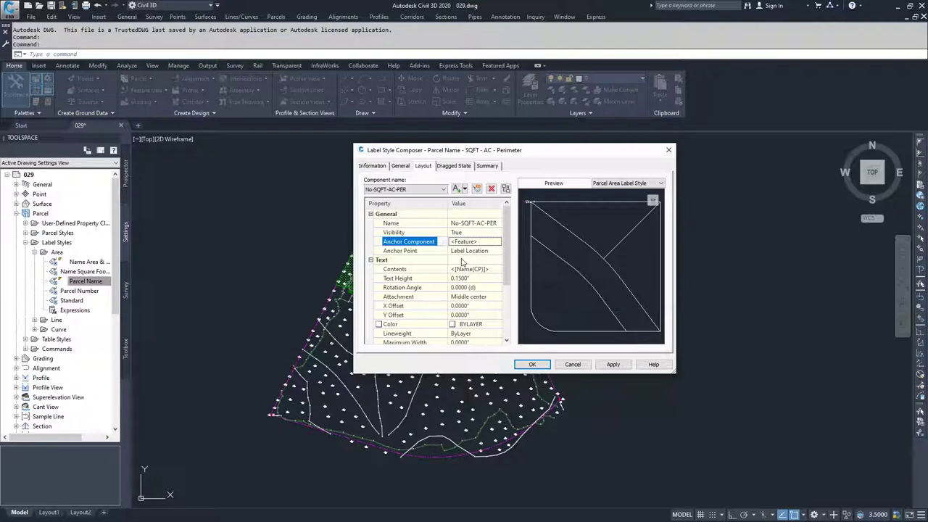
click(471, 251)
click(484, 251)
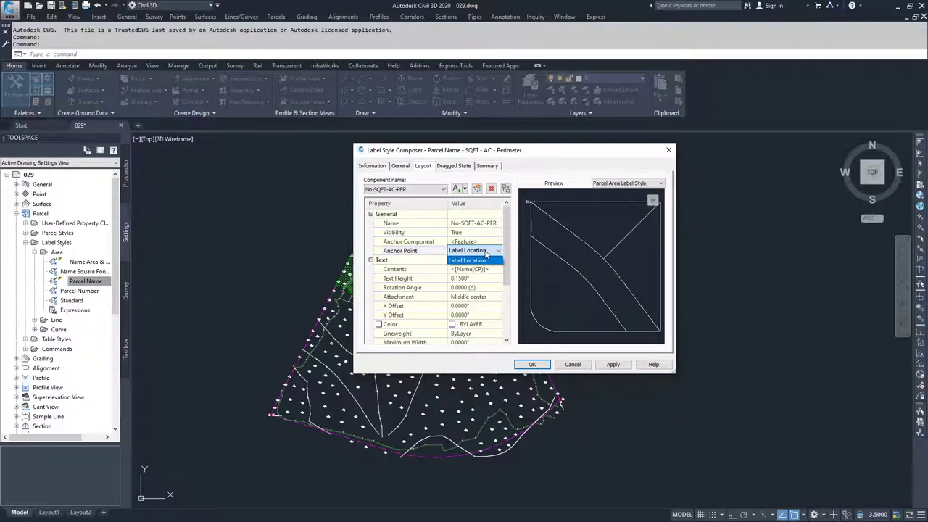
click(486, 252)
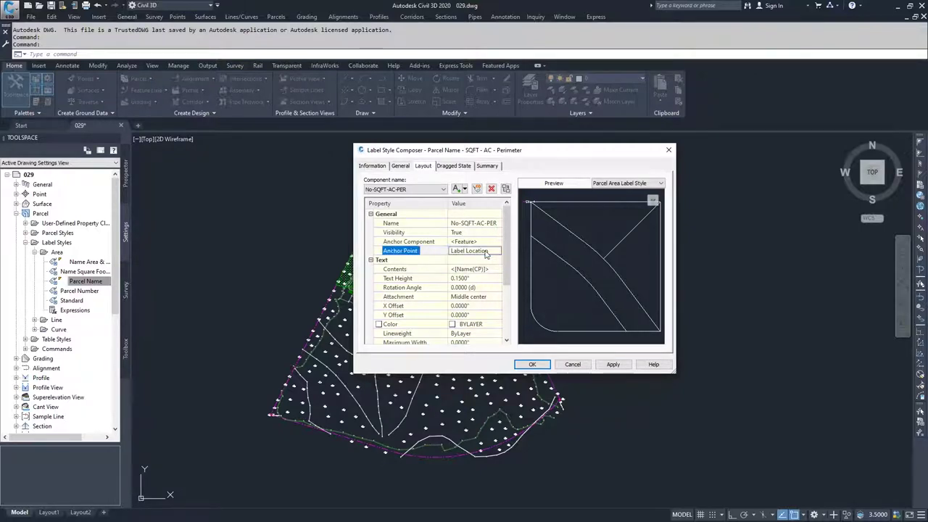
click(482, 268)
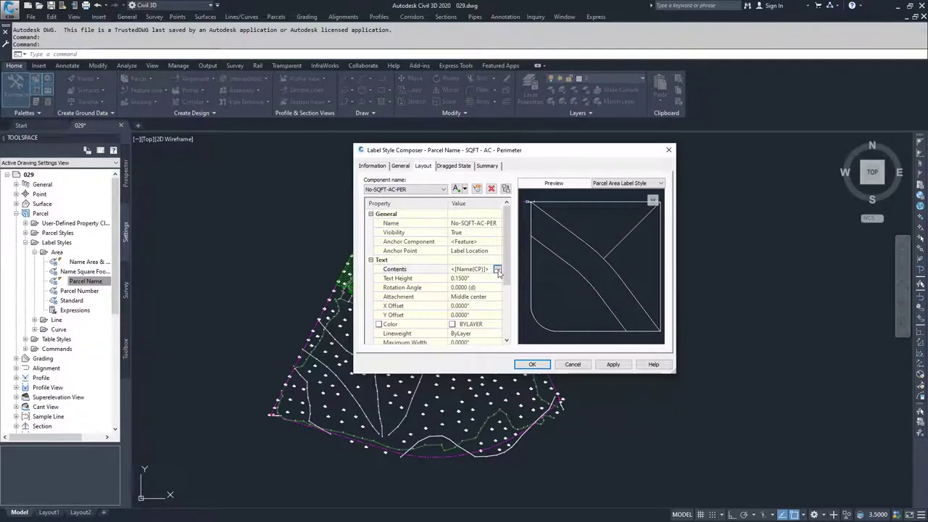
- Insert the parcel name, then a line 'Area' with the square-foot Parcel Area field and 'Sq.'
click(497, 268)
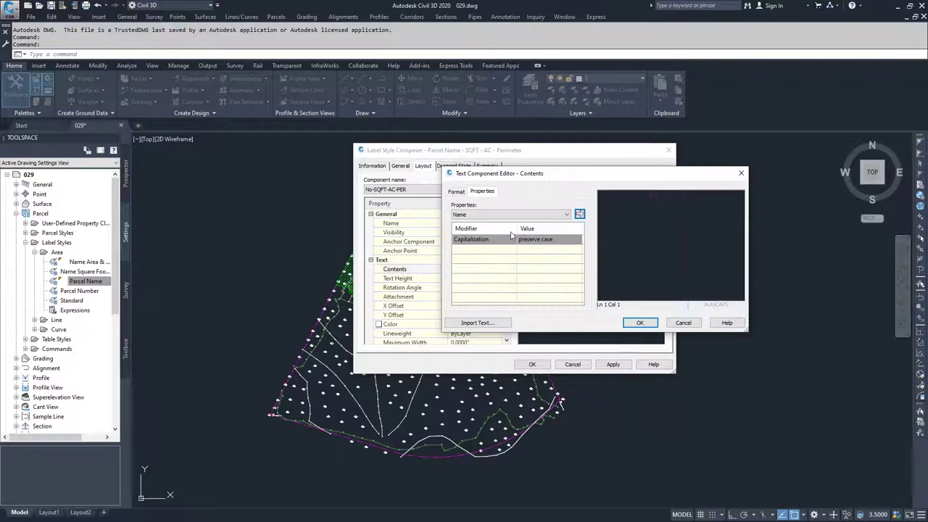
click(579, 214)
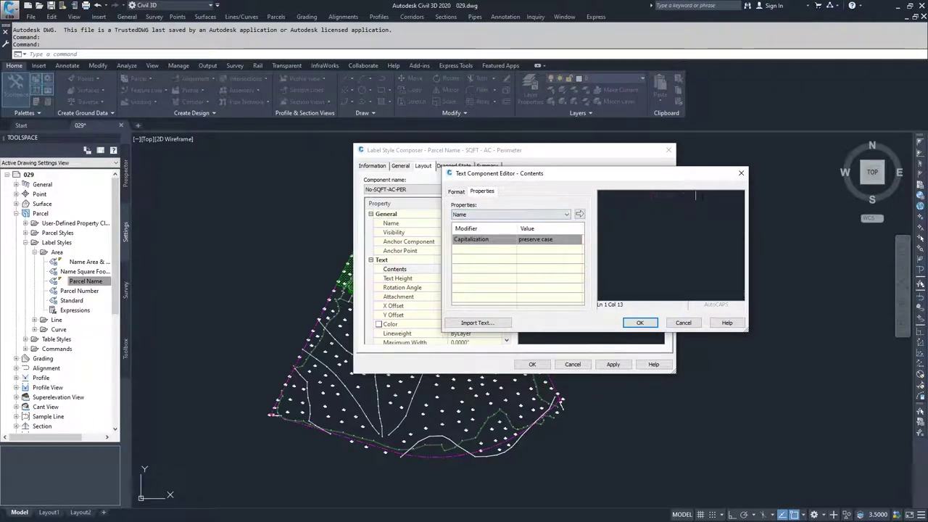
key(Return)
text(Area)
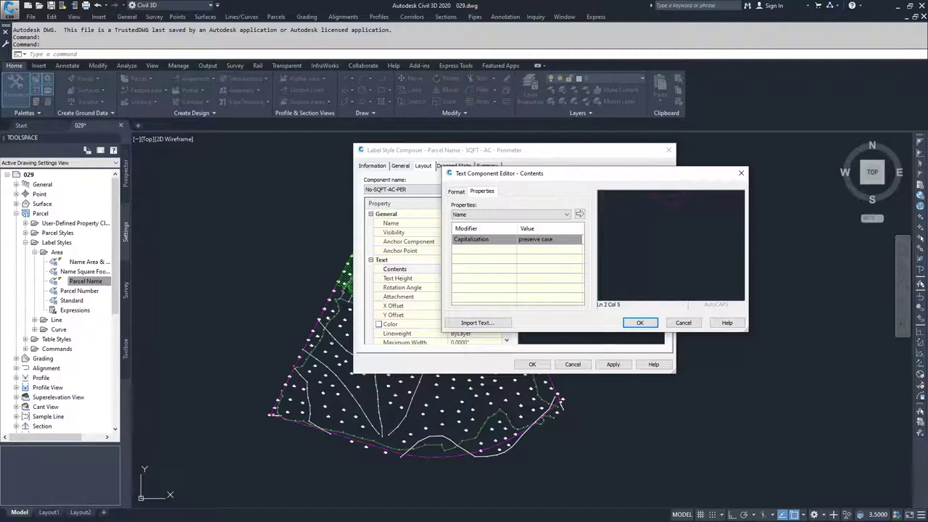
click(499, 214)
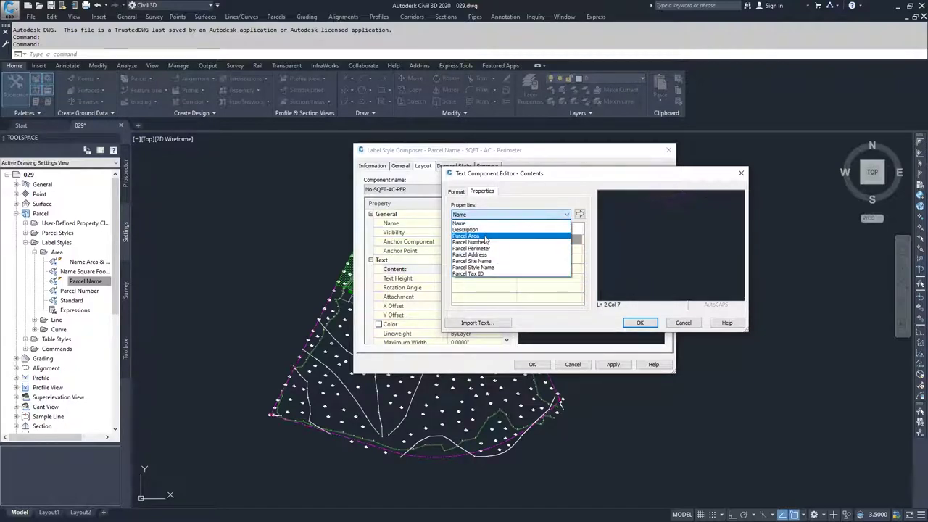
click(486, 236)
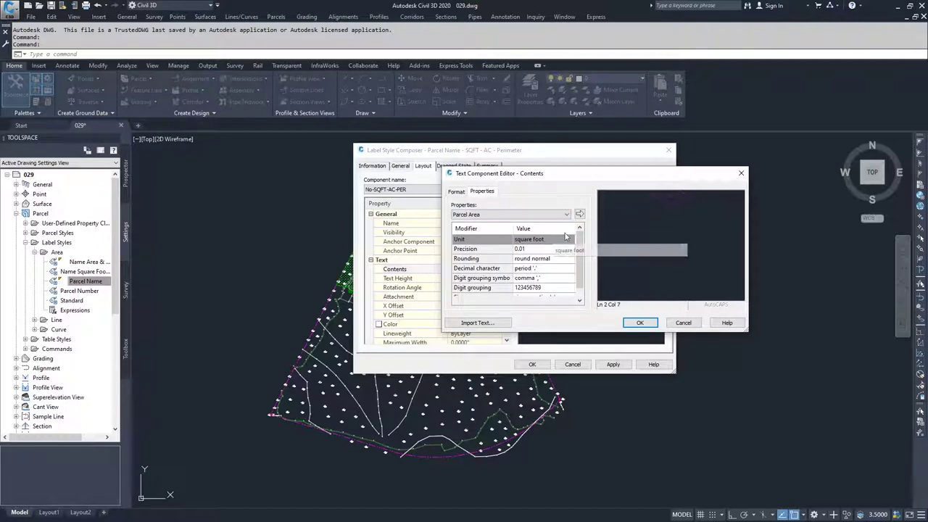
click(579, 213)
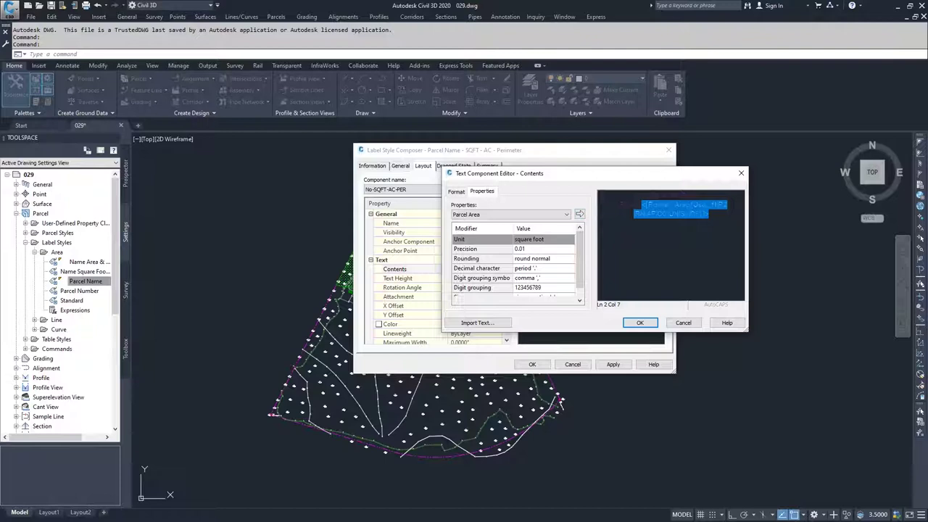
click(709, 212)
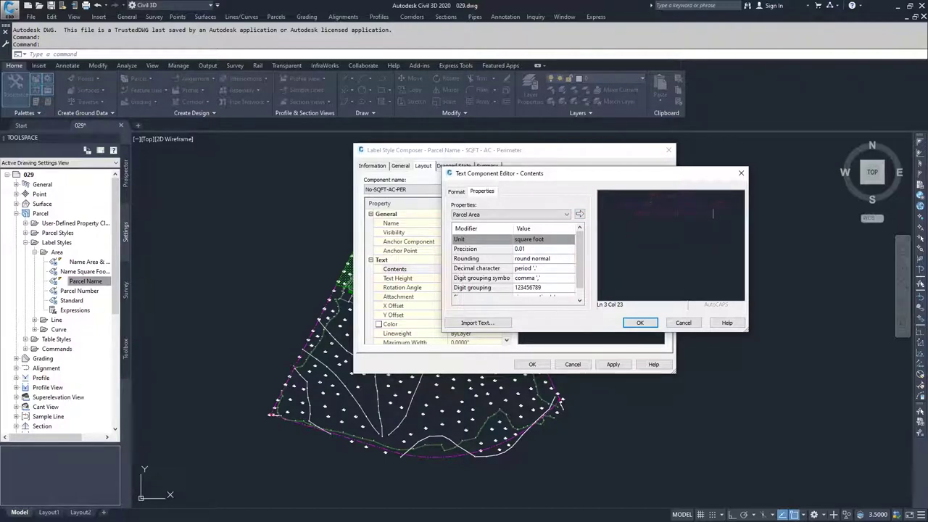
text(Sq.)
- Add the Parcel Area in acres with 0.01 precision, followed by 'A'
click(566, 214)
click(485, 239)
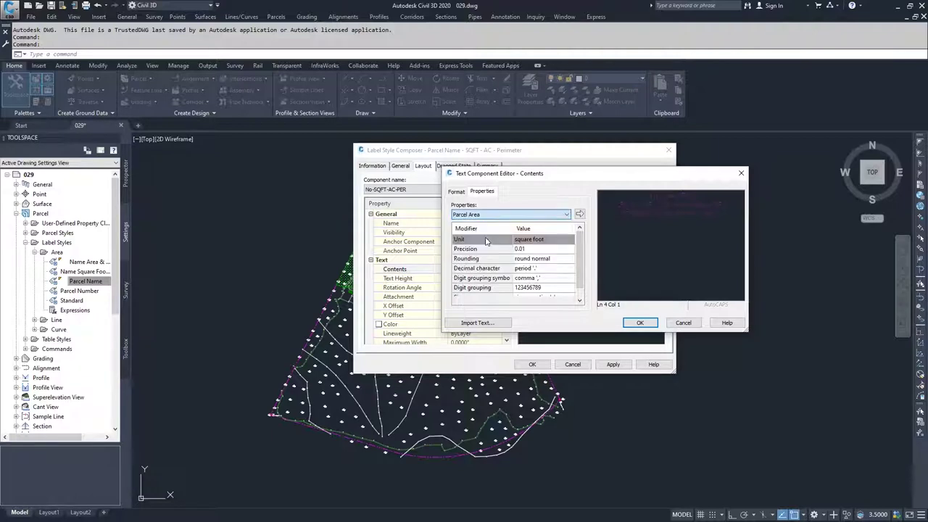
click(555, 239)
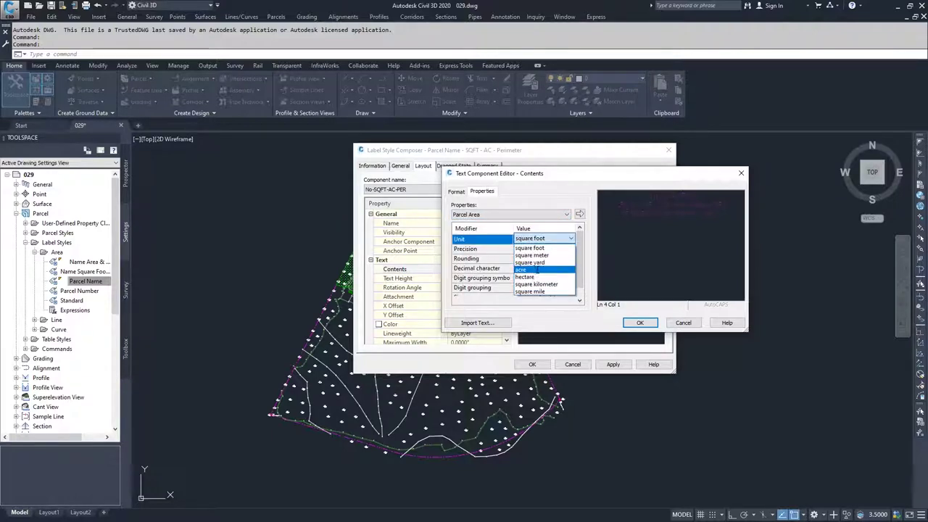
click(537, 269)
click(580, 215)
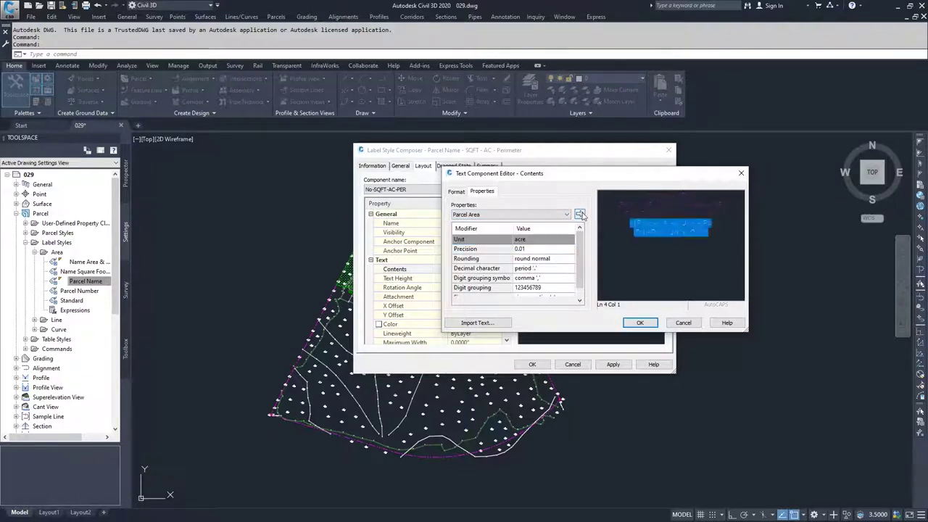
click(708, 232)
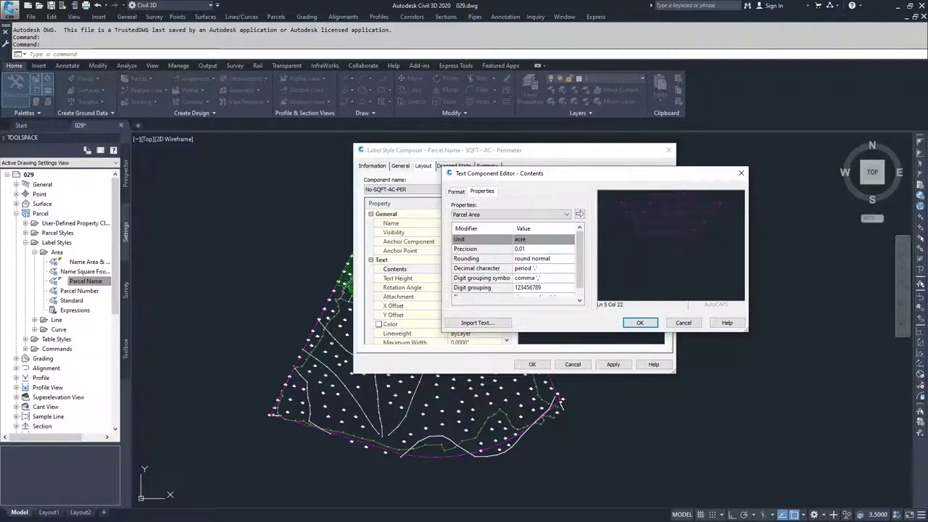
text(A)
- Insert a Parcel Perimeter field in feet with 0.001 precision at the end of the label text
click(549, 214)
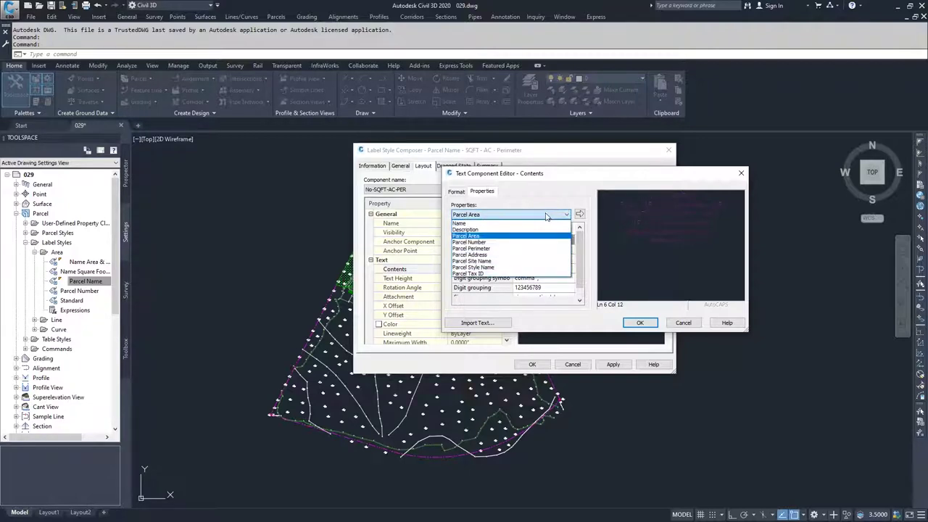
click(480, 249)
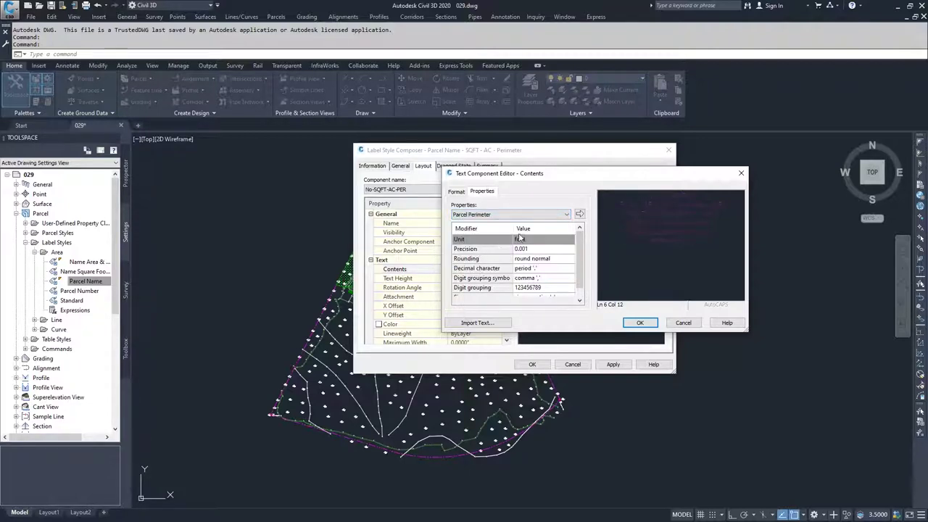
click(580, 214)
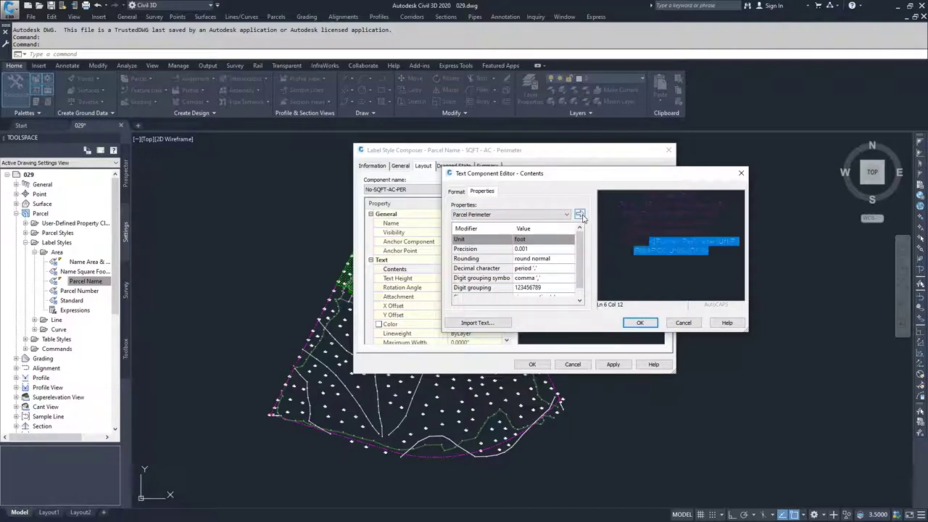
click(701, 266)
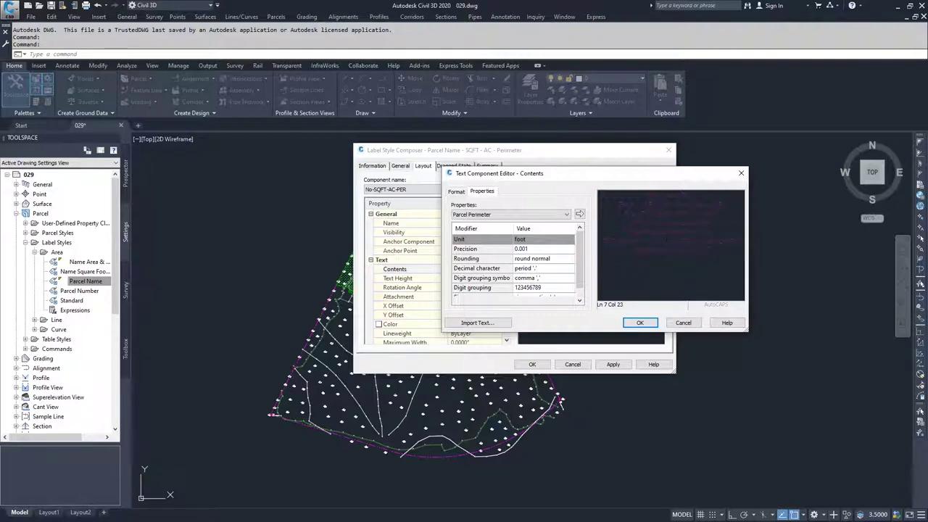
- Set the label text justification to Right and commit the text contents
click(456, 192)
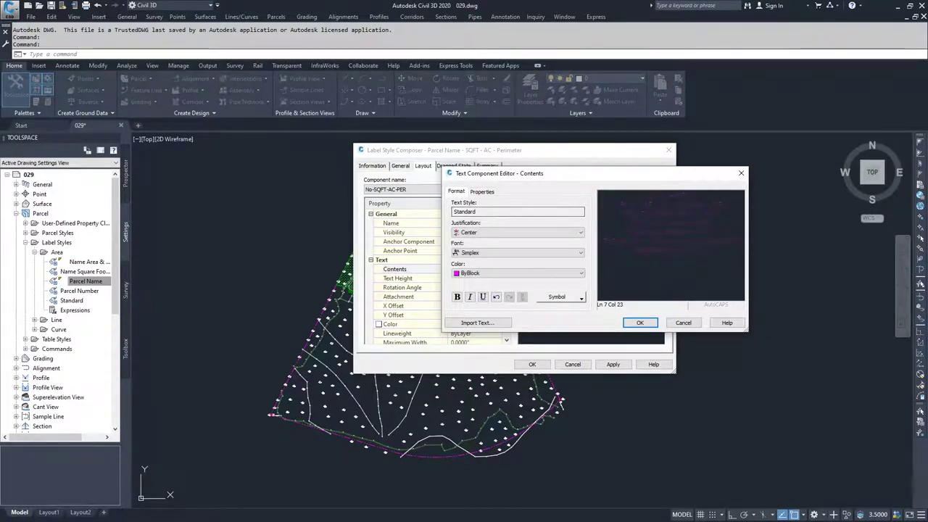
click(548, 239)
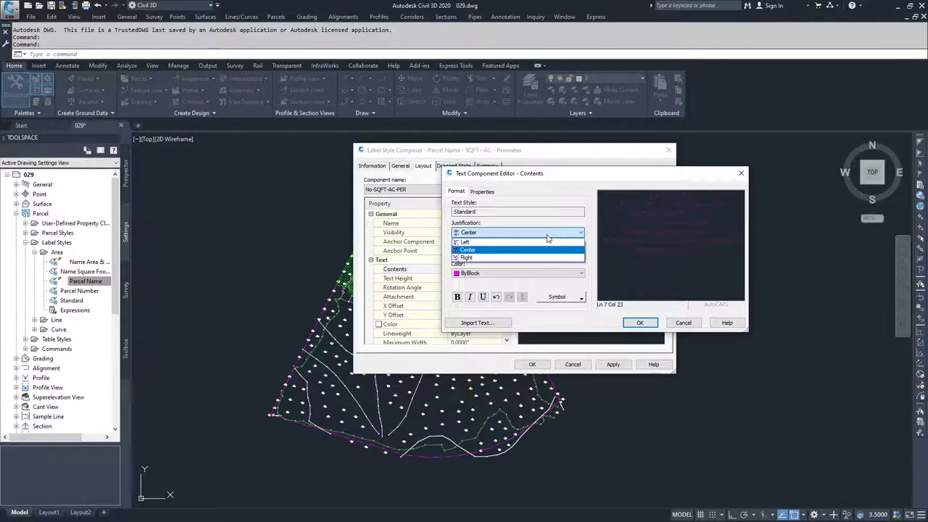
click(548, 258)
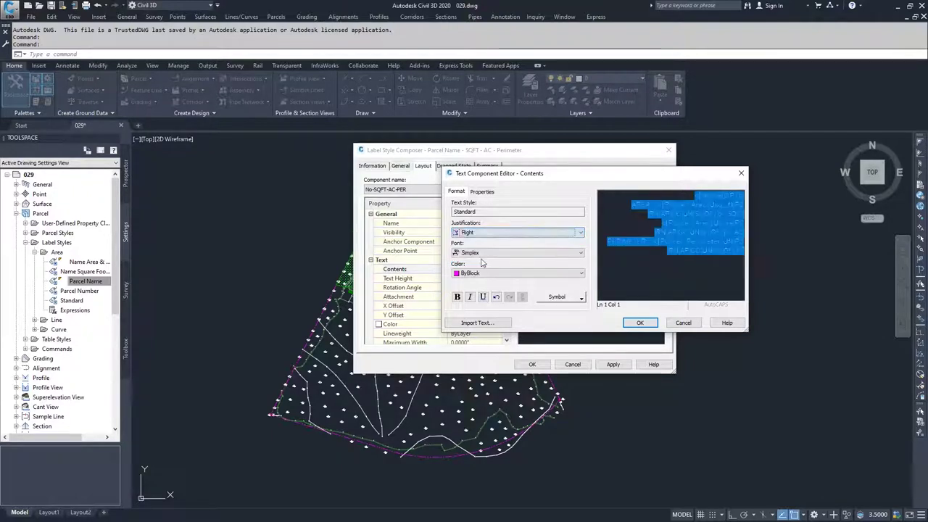
click(638, 323)
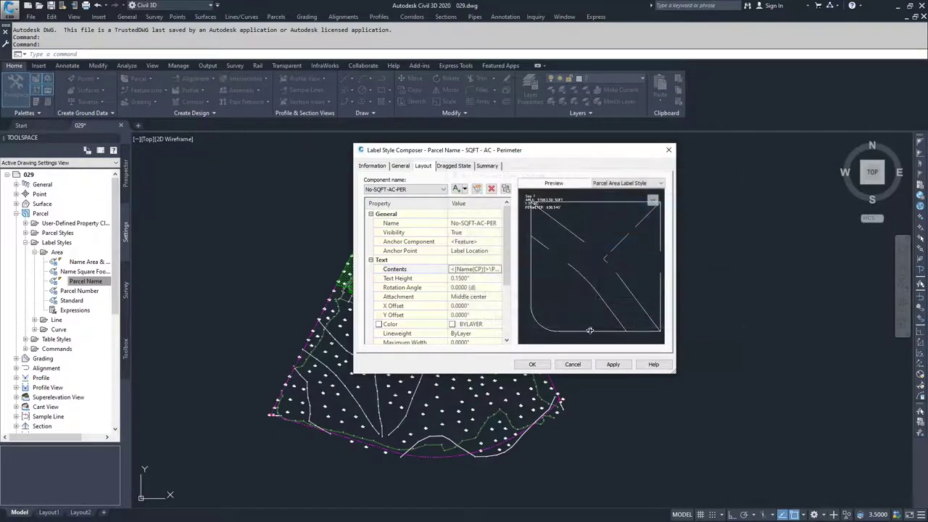
- Apply and save the Parcel Name - SQFT - AC - Perimeter area label style
click(611, 364)
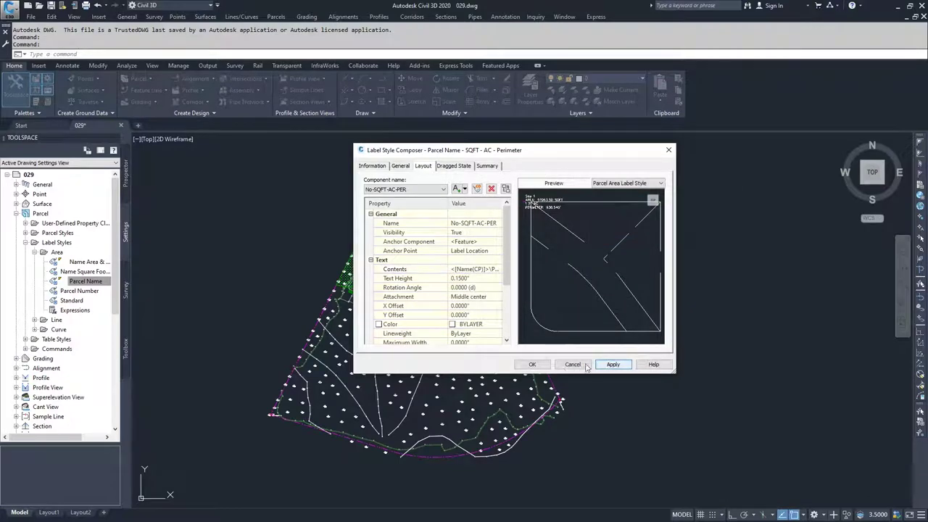
click(534, 364)
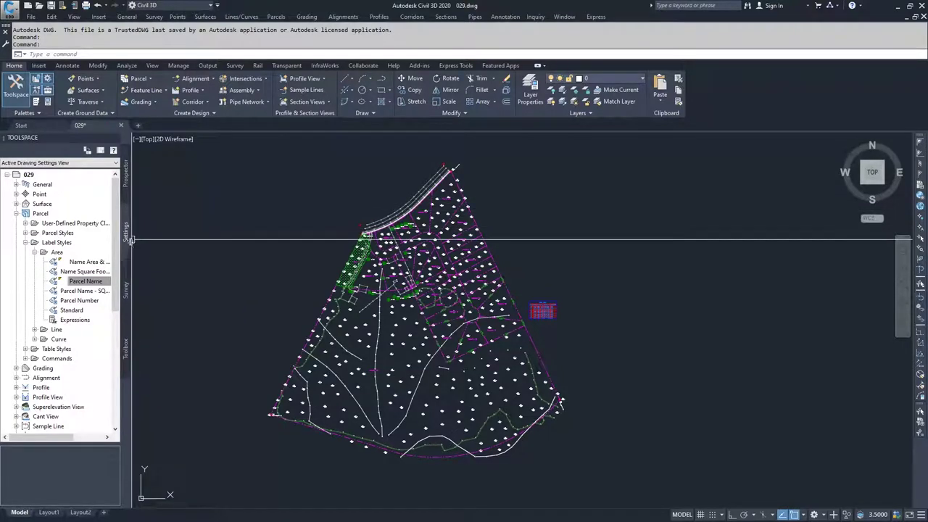
click(126, 186)
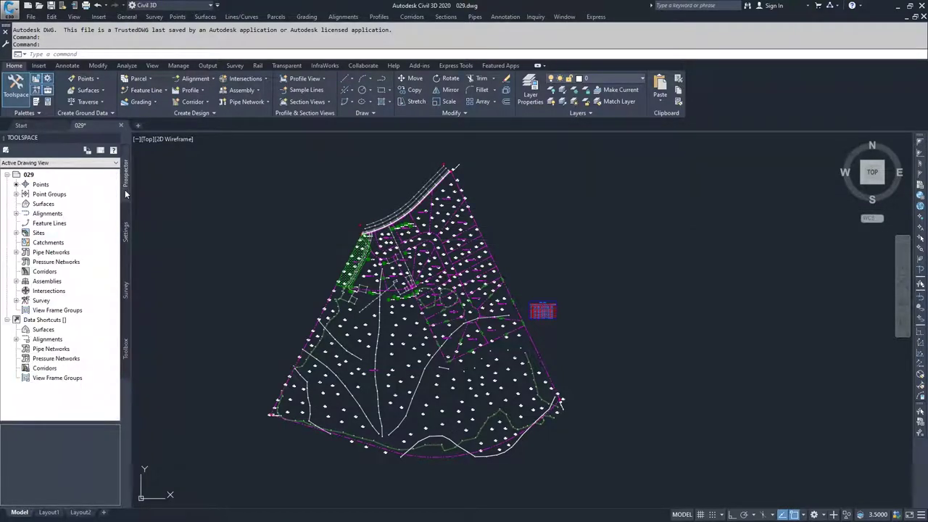
click(67, 65)
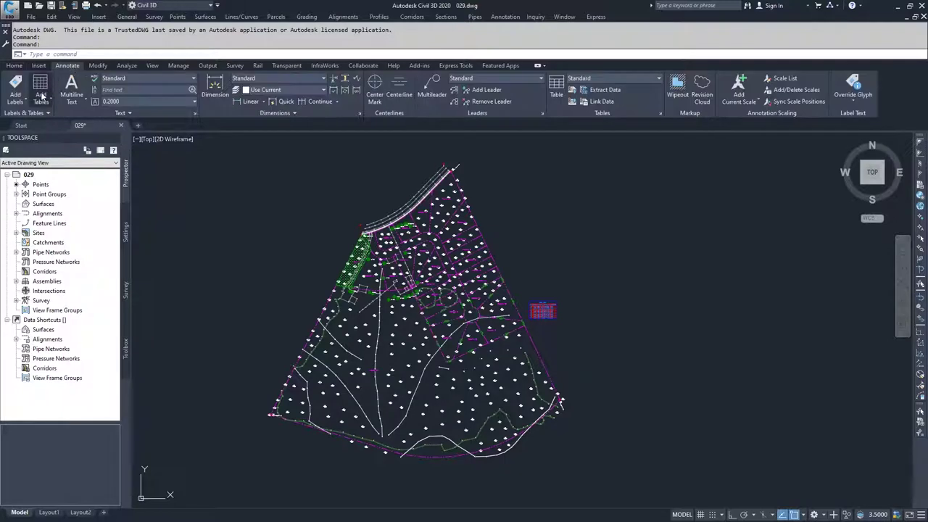
click(19, 103)
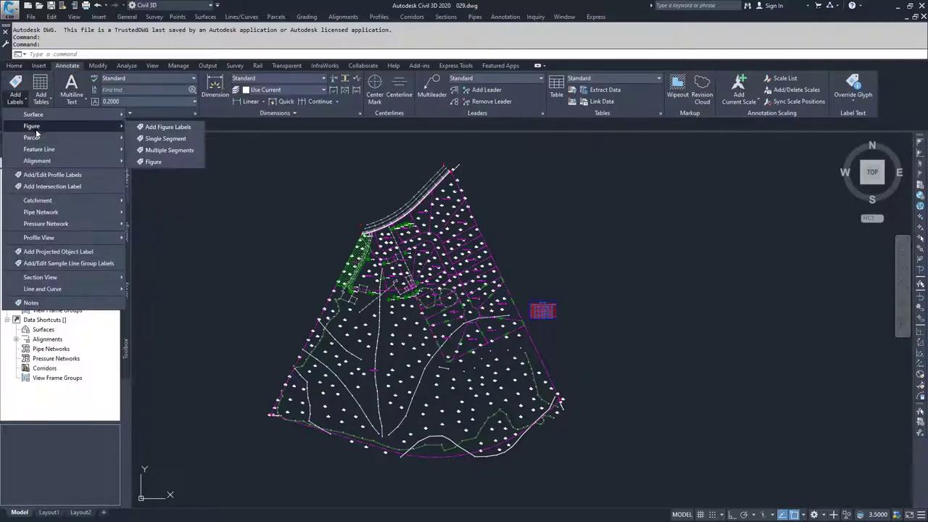
mouse_move(38, 139)
click(148, 139)
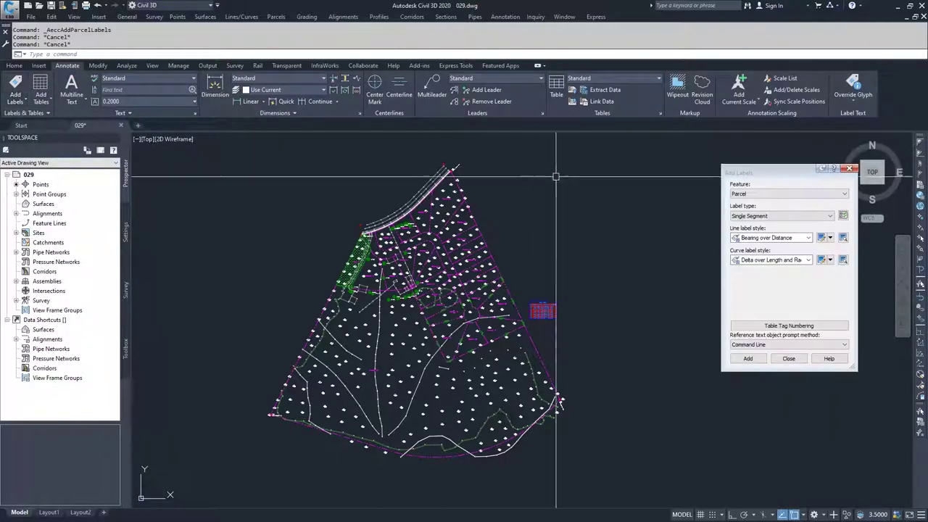
click(784, 216)
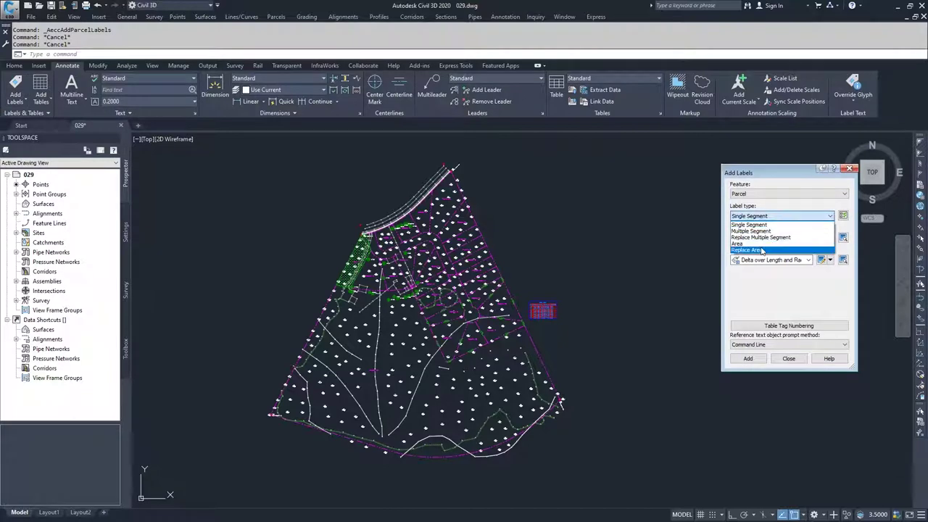
click(761, 250)
click(775, 239)
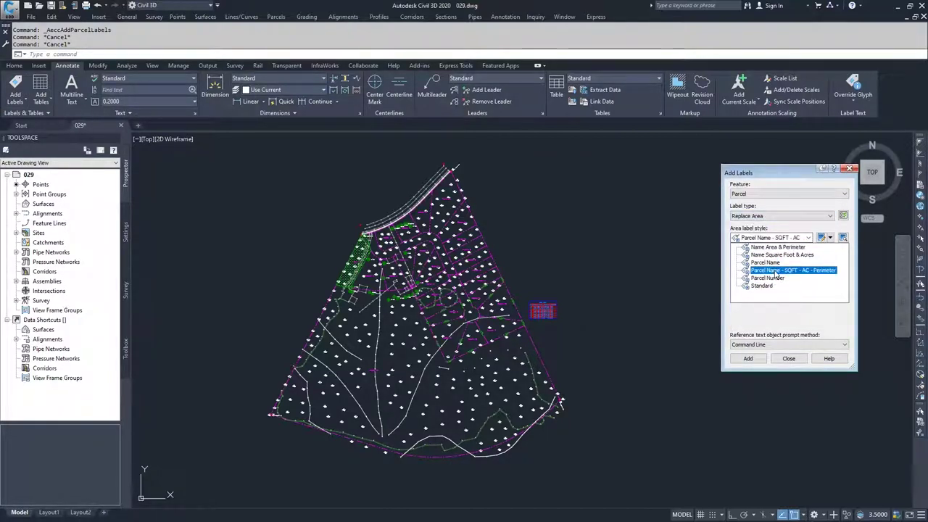
click(782, 328)
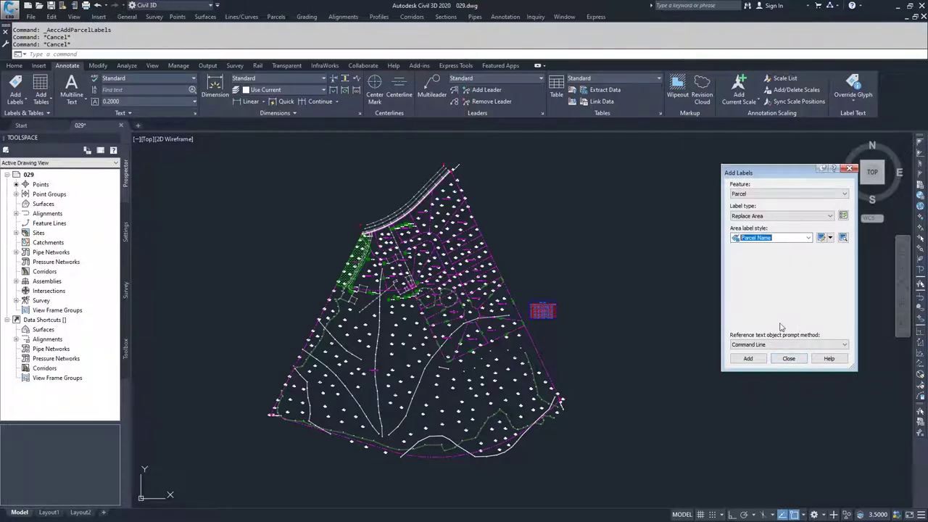
click(741, 360)
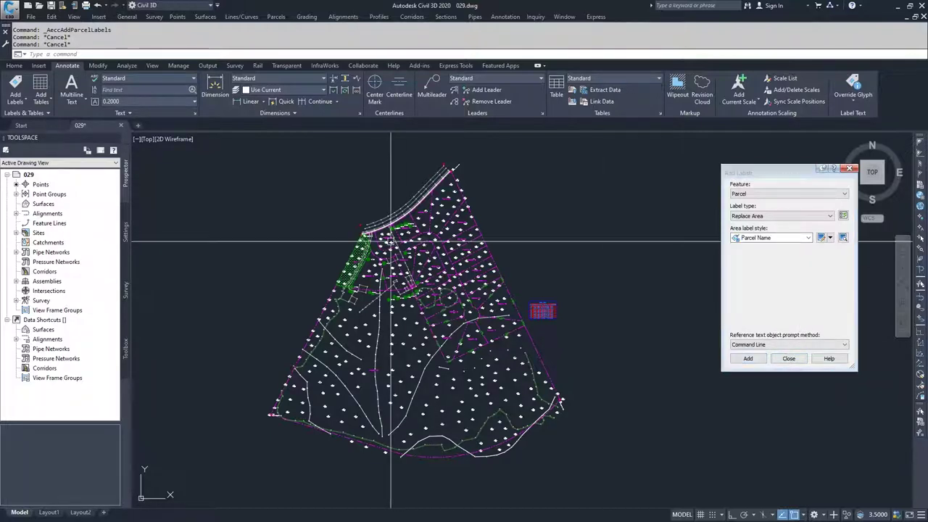
click(789, 359)
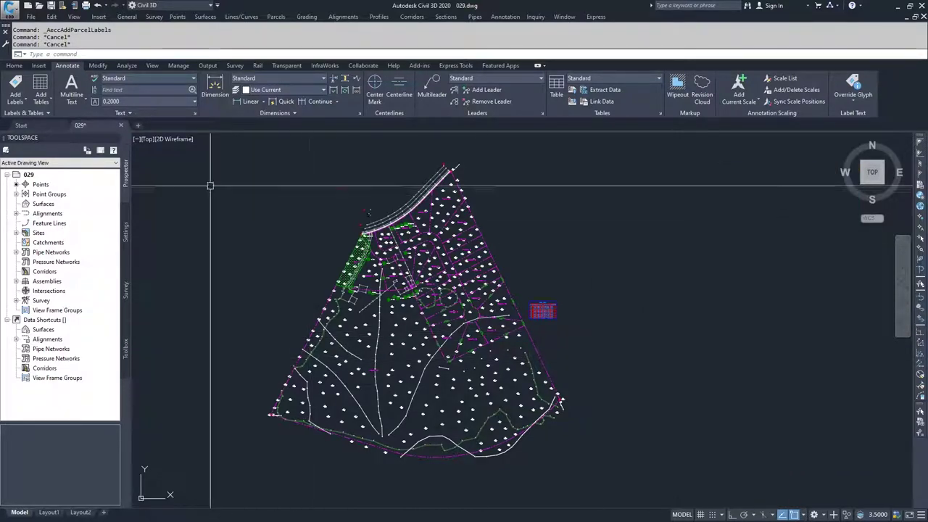
- Open the properties of parcel Park : 1 under Sites > Development > Parcels in Prospector
click(16, 233)
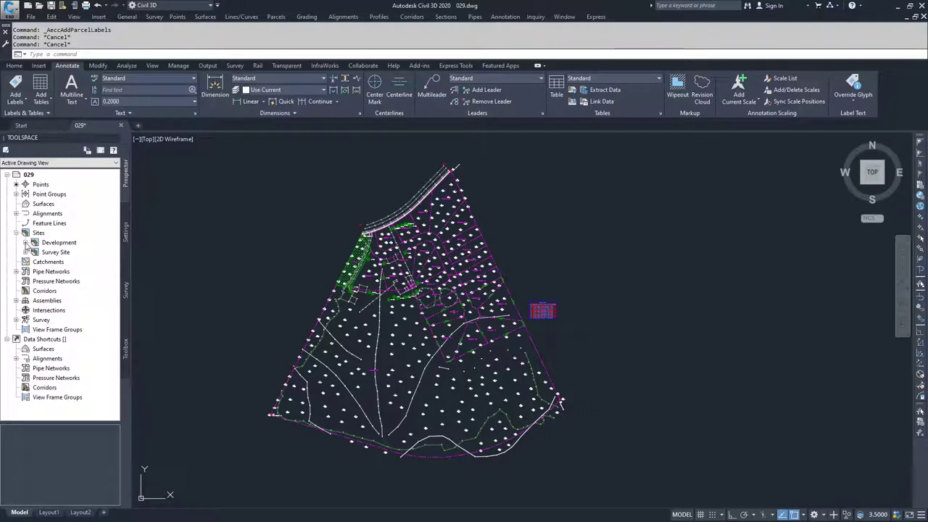
click(26, 243)
click(35, 281)
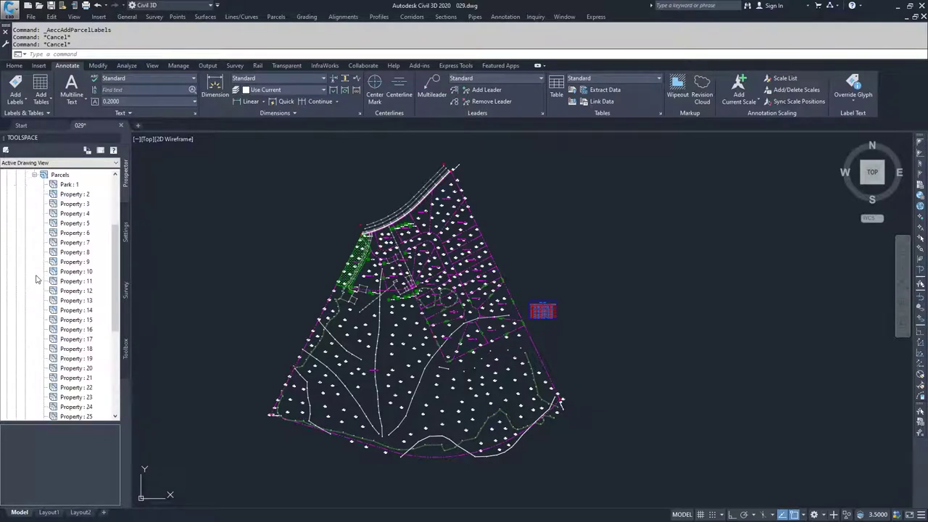
click(72, 185)
right_click(84, 186)
click(100, 190)
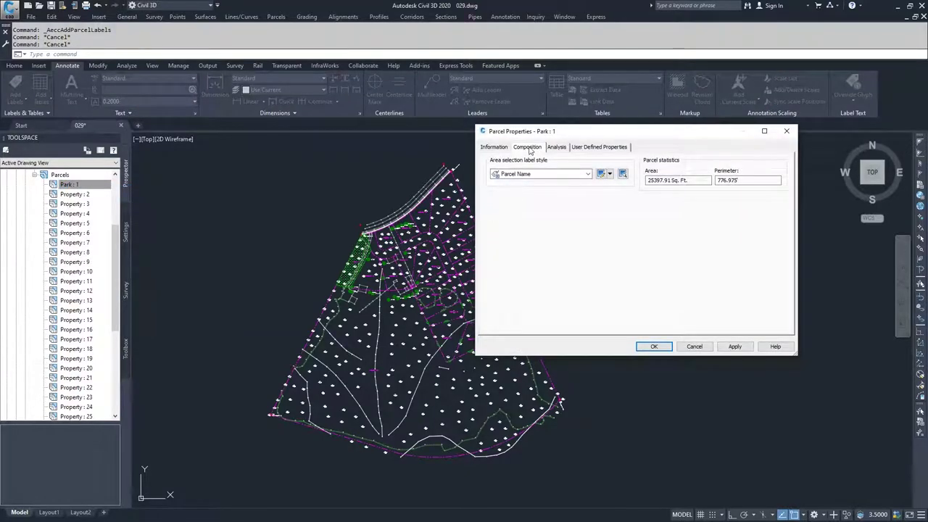
- Set Park : 1's area label style to Parcel Name - SQFT - AC - Perimeter and apply it
click(585, 174)
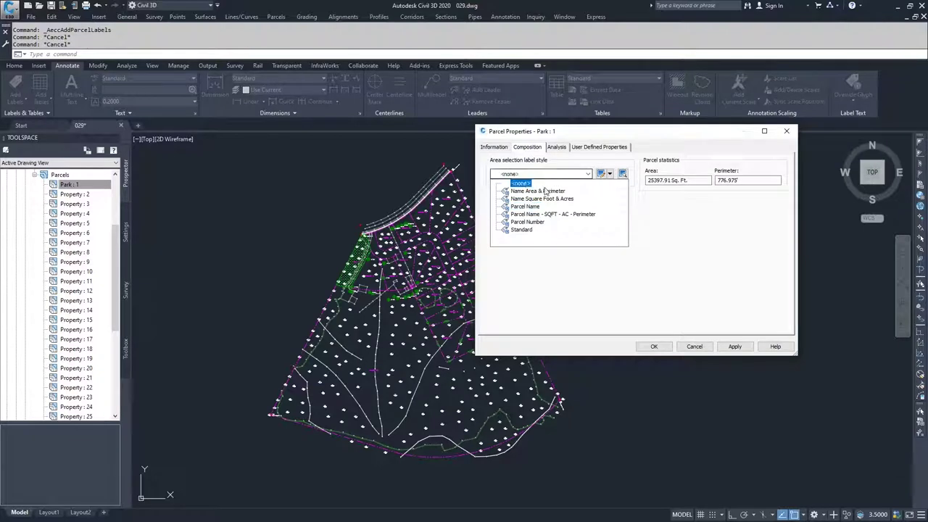
click(545, 215)
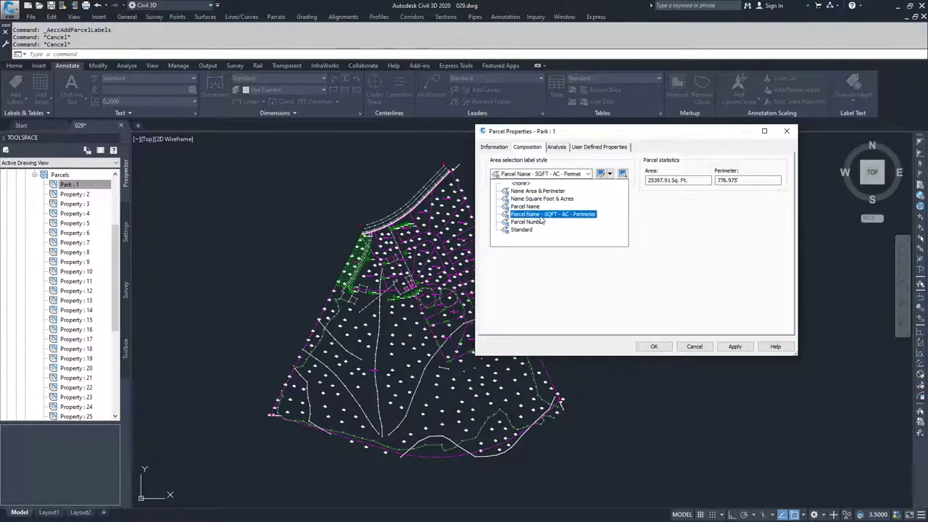
click(541, 217)
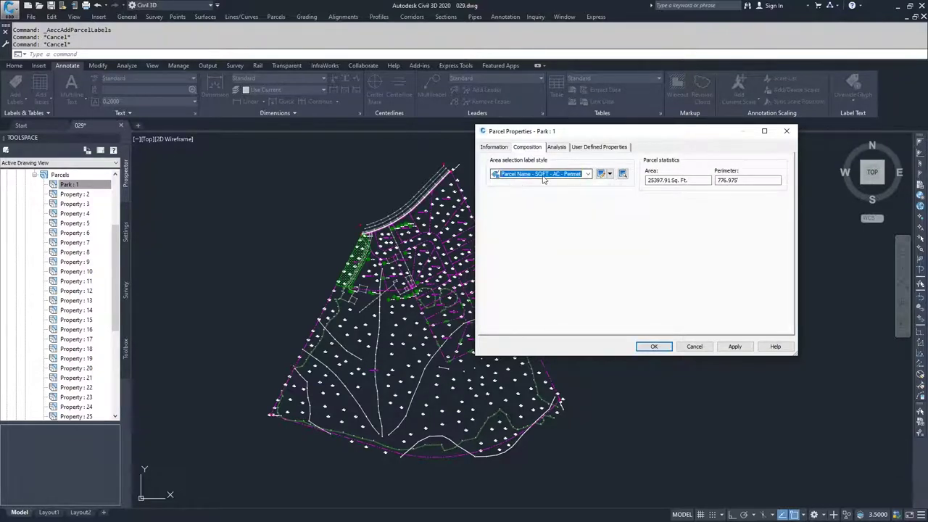
click(733, 347)
click(654, 347)
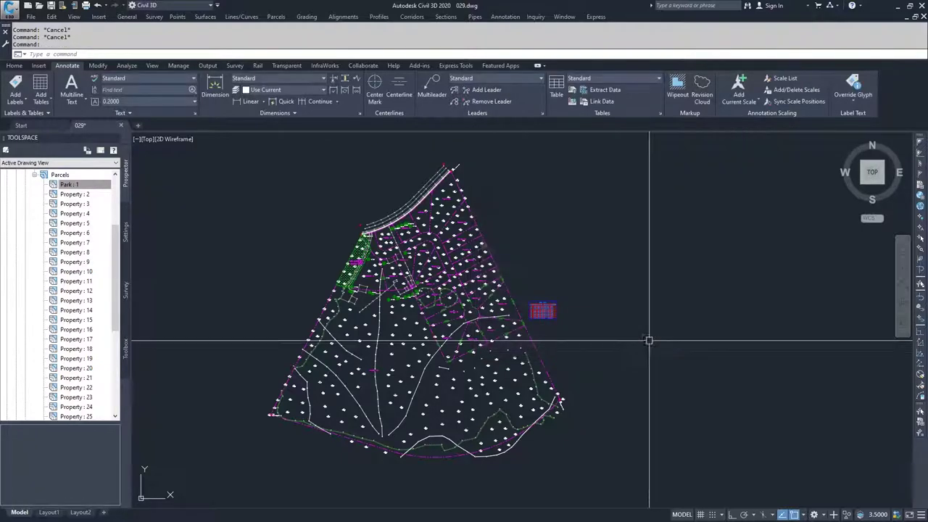
scroll(354, 257, up, 5)
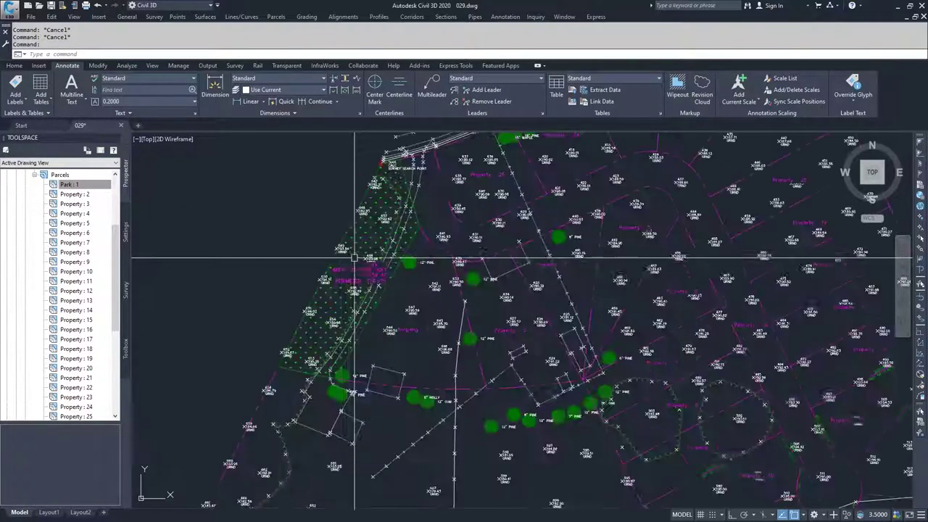
scroll(354, 257, up, 5)
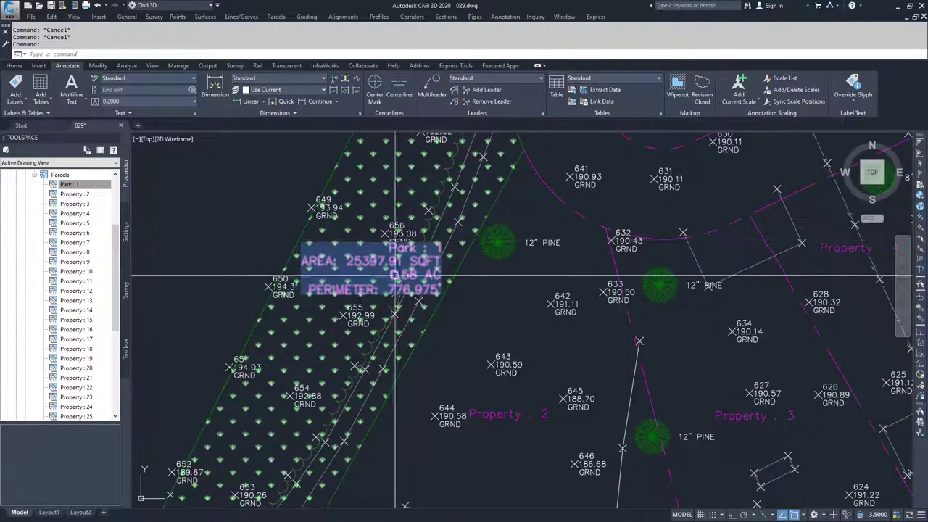